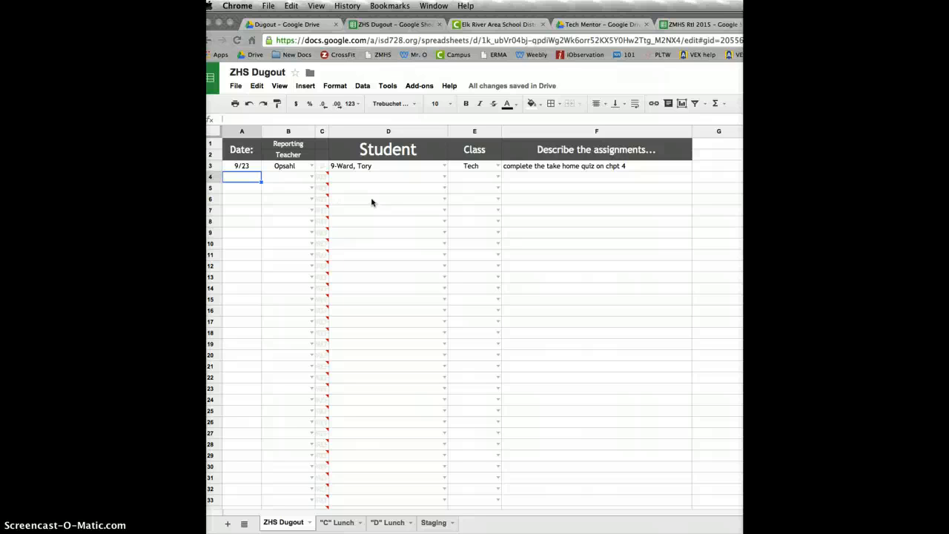
Enter the date 9/23 in cell A4 of the ZHS Dugout sheet
{"action": "left_click", "coordinate": [239, 179]}
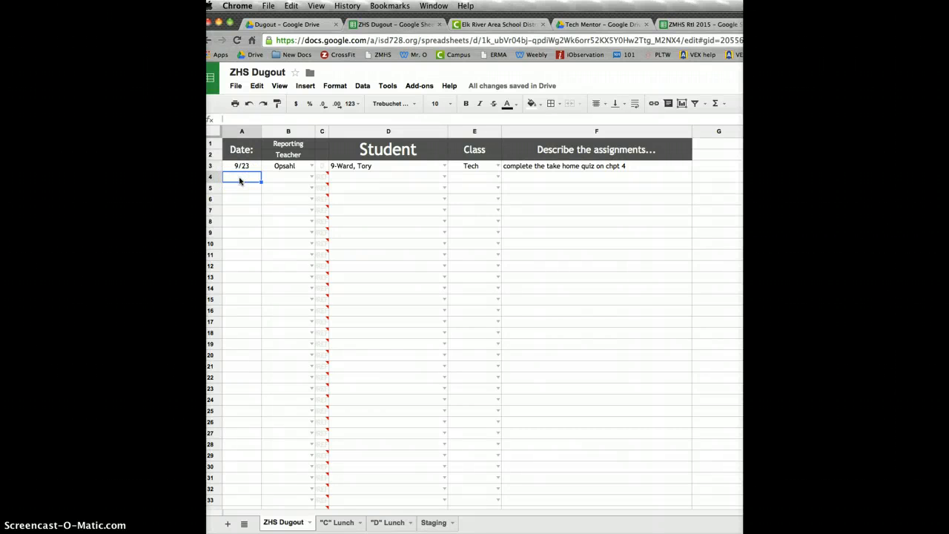
{"action": "type", "text": "9/23"}
{"action": "key", "text": "Return"}
{"action": "key", "text": "Tab"}
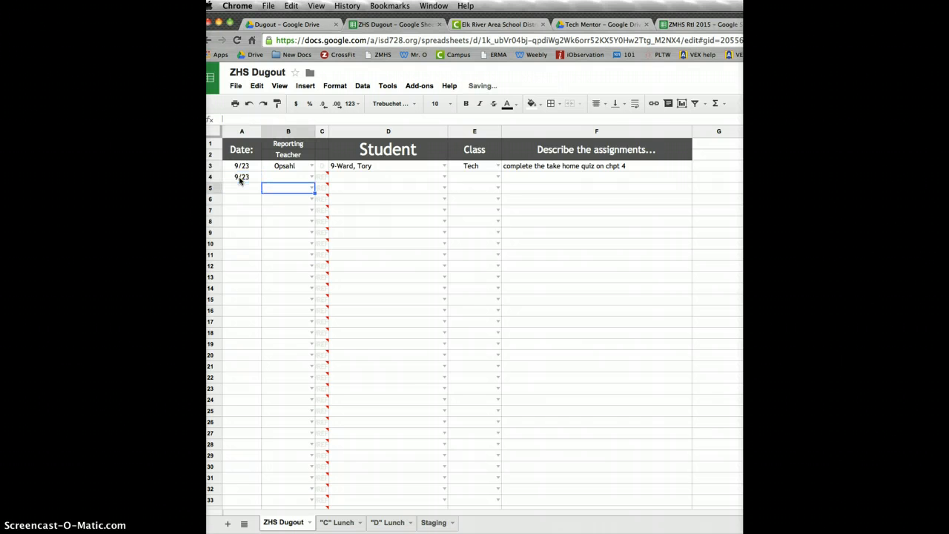
{"action": "key", "text": "Up"}
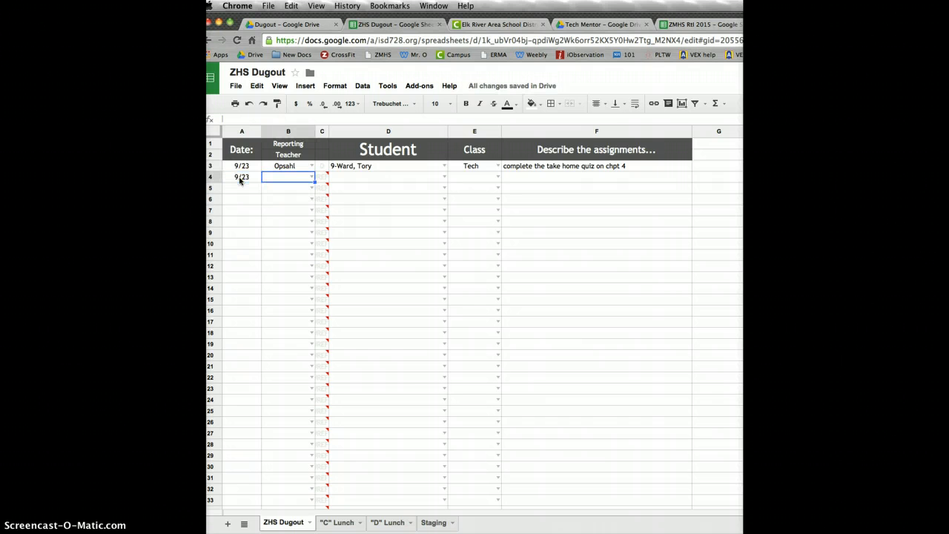
Fill in the reporting teacher's surname in cell B4, choosing it from the matches for "op"
{"action": "left_click", "coordinate": [312, 178]}
{"action": "left_click", "coordinate": [238, 211]}
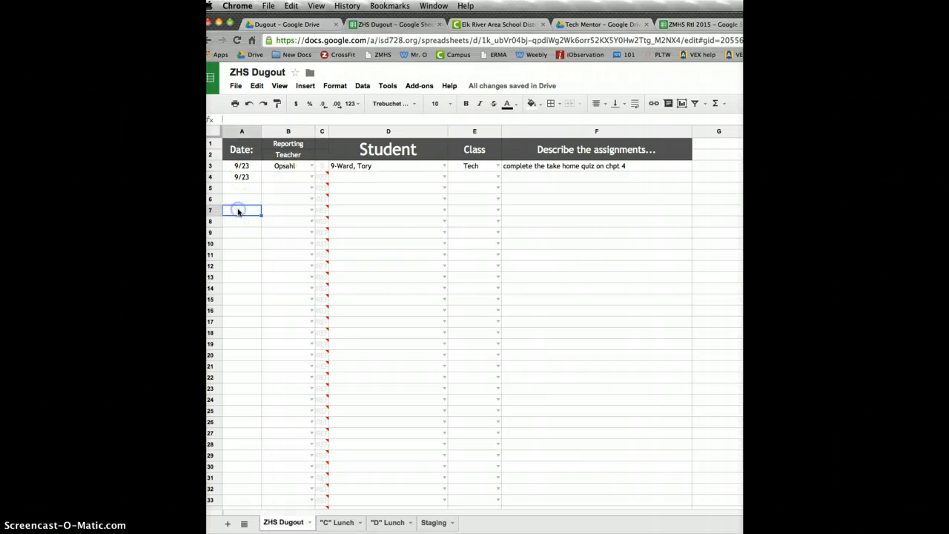
{"action": "left_click", "coordinate": [278, 176]}
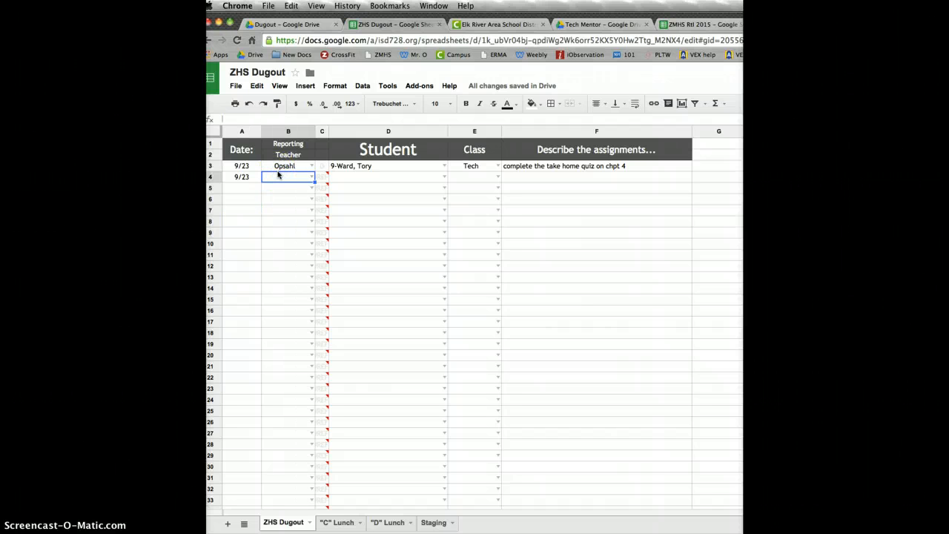
{"action": "type", "text": "op"}
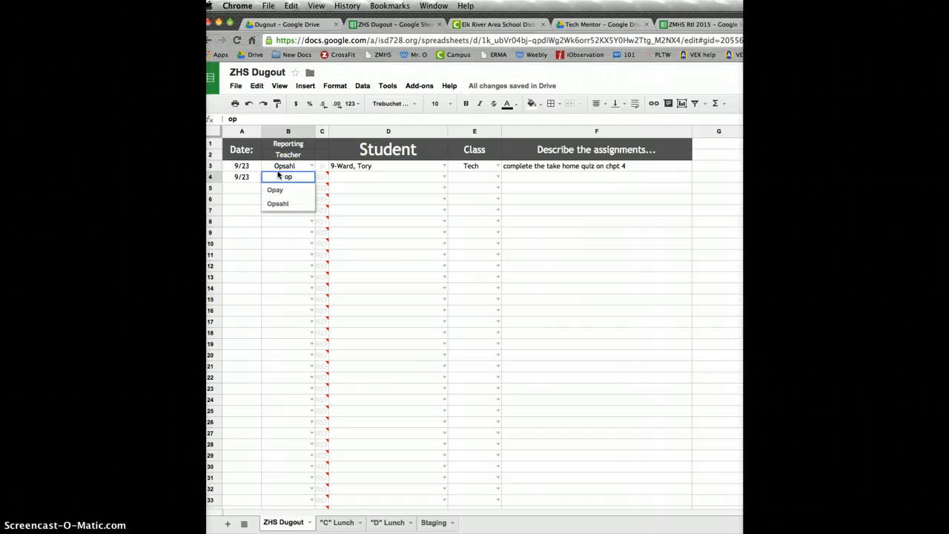
{"action": "left_click", "coordinate": [275, 204]}
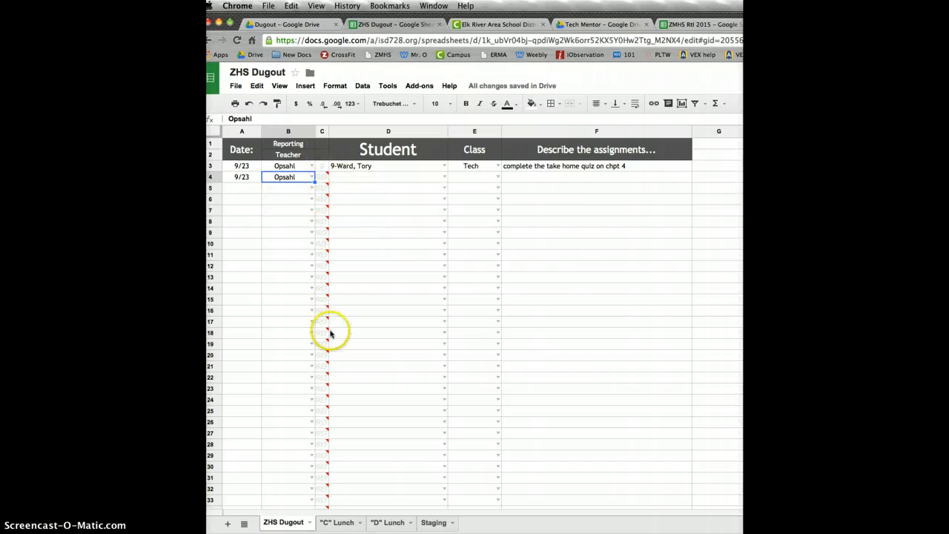
Fill in the student's name in cell D4 by filtering the student list and choosing the grade 11 match for "suk"
{"action": "mouse_move", "coordinate": [323, 350]}
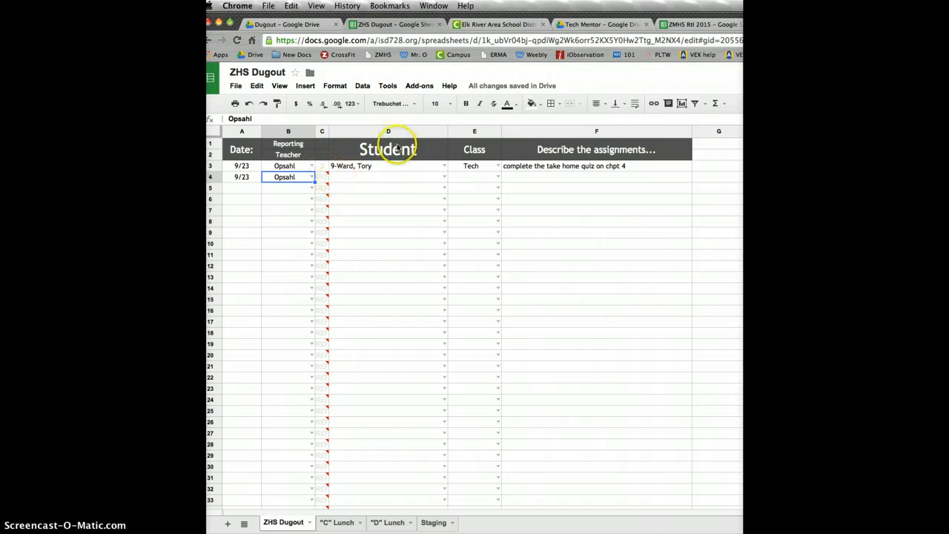
{"action": "left_click", "coordinate": [444, 178]}
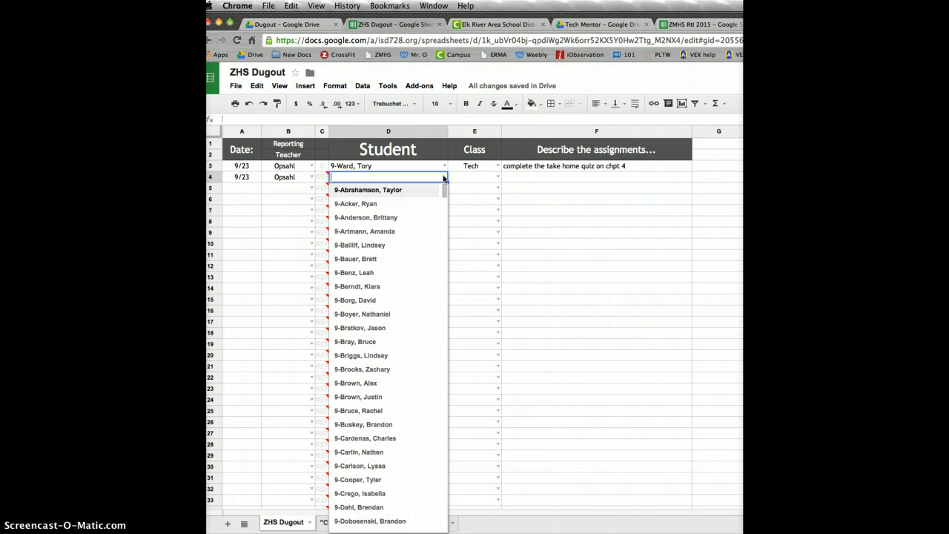
{"action": "type", "text": "suh"}
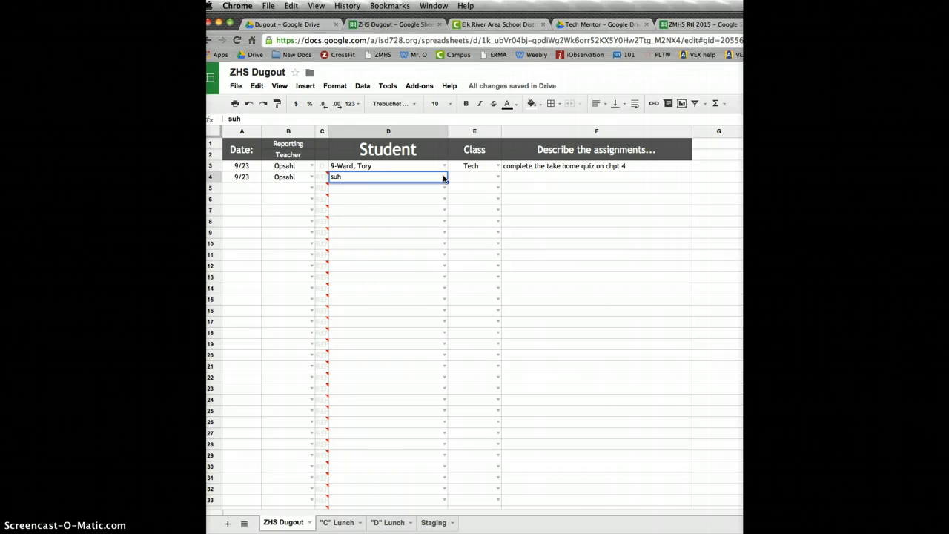
{"action": "key", "text": "BackSpace"}
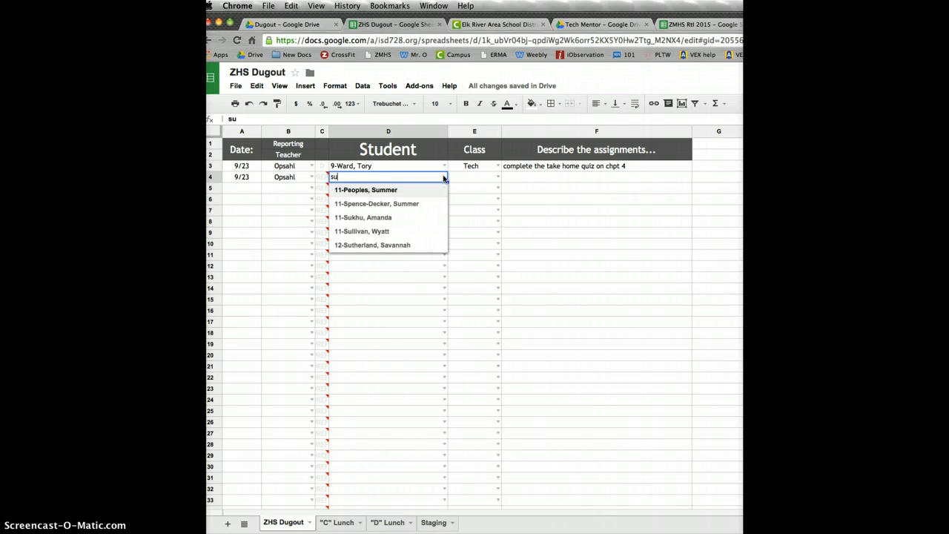
{"action": "type", "text": "k"}
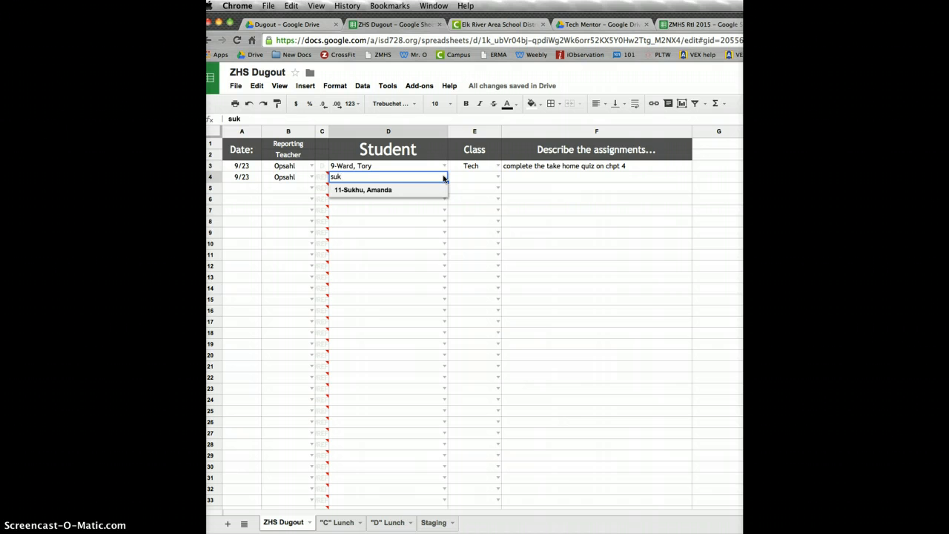
{"action": "left_click", "coordinate": [385, 193]}
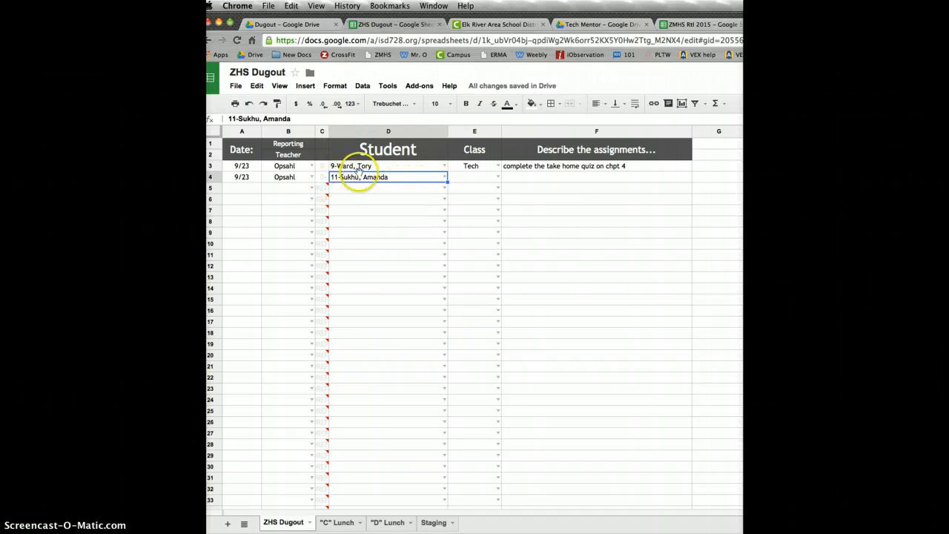
Set the class in row 4 to Tech and describe the assignment as "complete the camera intro packet..."
{"action": "left_click", "coordinate": [498, 179]}
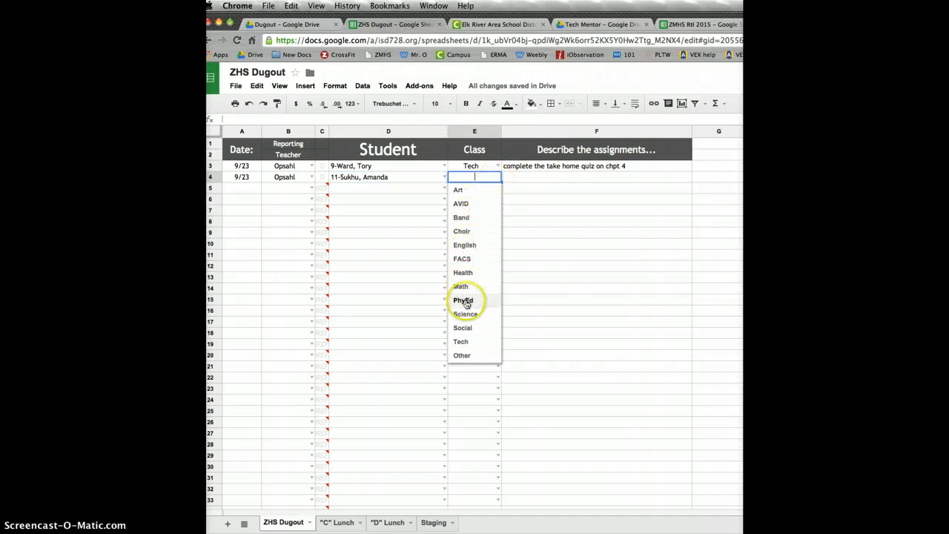
{"action": "left_click", "coordinate": [461, 342]}
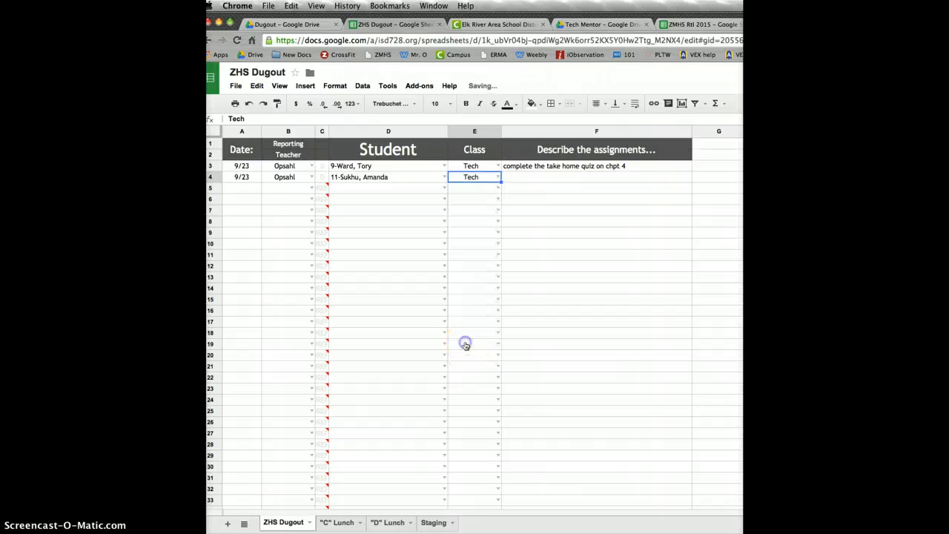
{"action": "left_click", "coordinate": [545, 180]}
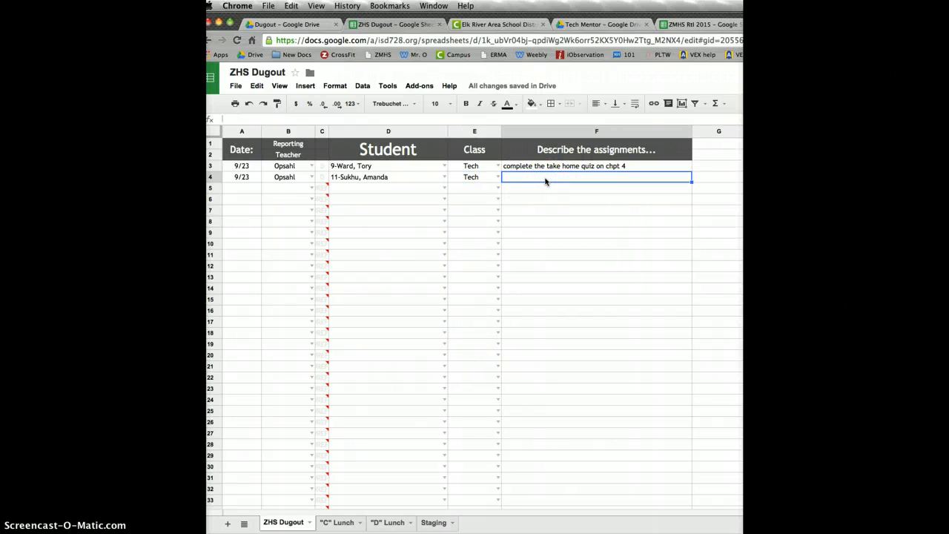
{"action": "type", "text": "comp"}
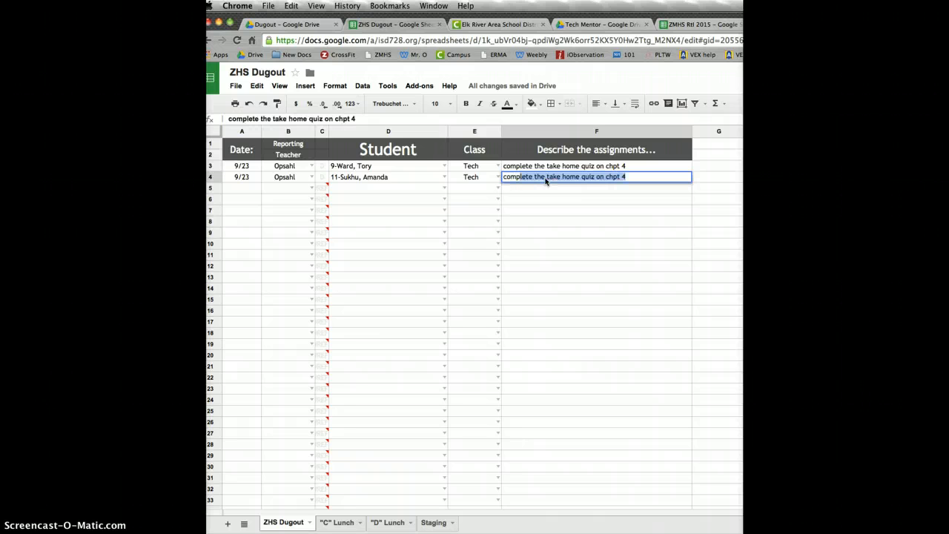
{"action": "type", "text": "lete th"}
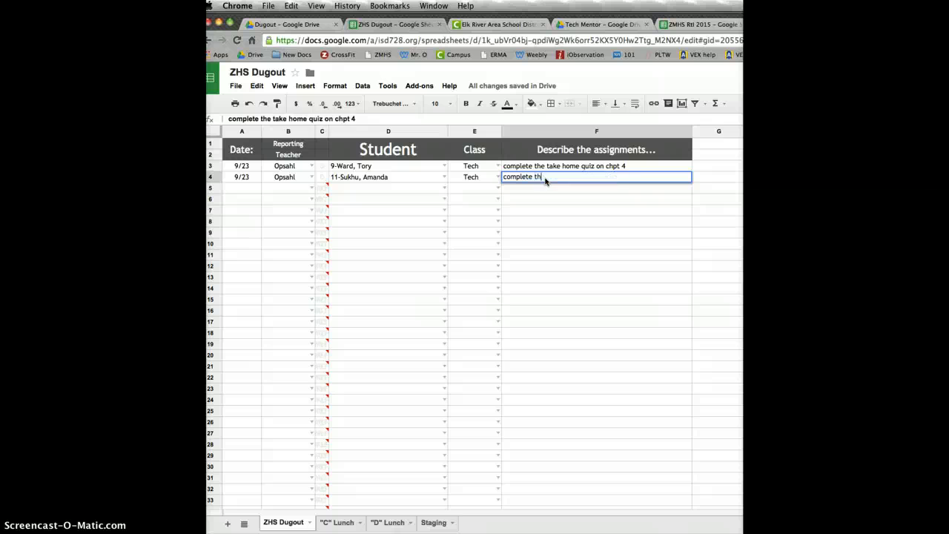
{"action": "type", "text": "e camera"}
{"action": "type", "text": " into"}
{"action": "type", "text": "ro "}
{"action": "type", "text": "packet"}
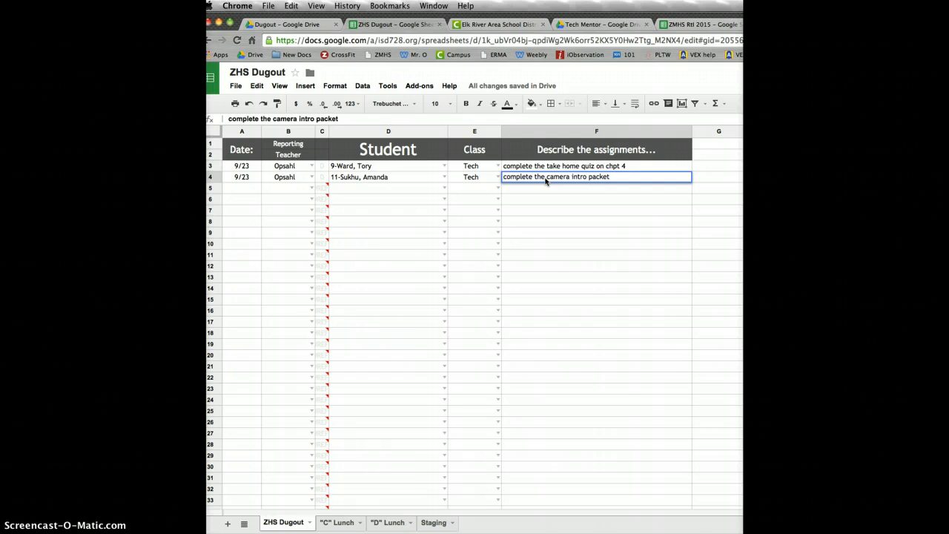
{"action": "type", "text": "..."}
{"action": "key", "text": "Return"}
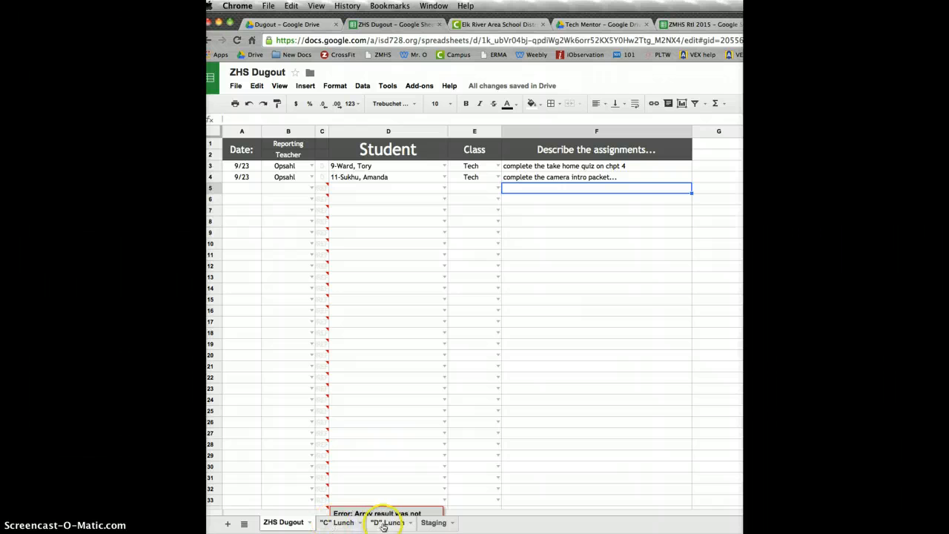
Check the "C" Lunch sheet, and enter the staff comment "did not have materials to do the assignment." in cell D4 of "D" Lunch
{"action": "left_click", "coordinate": [338, 522]}
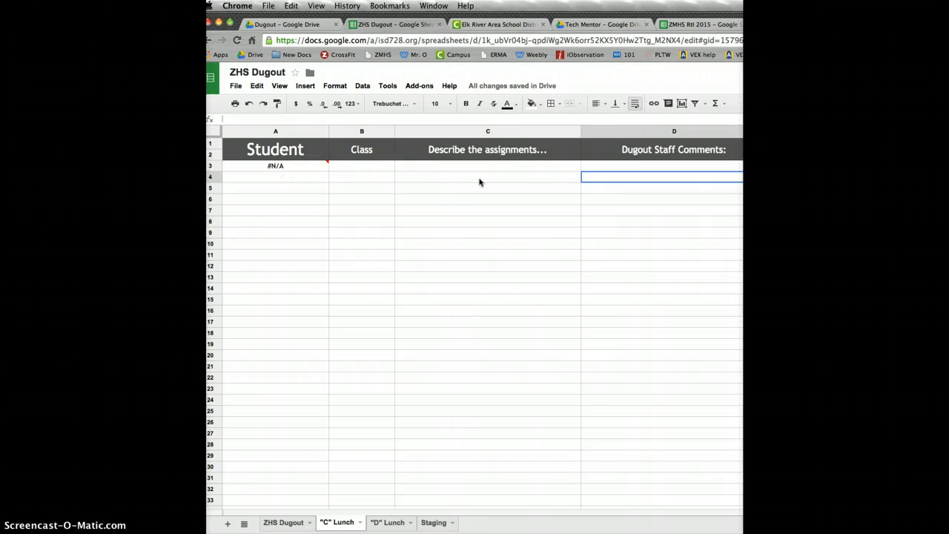
{"action": "left_click", "coordinate": [389, 524]}
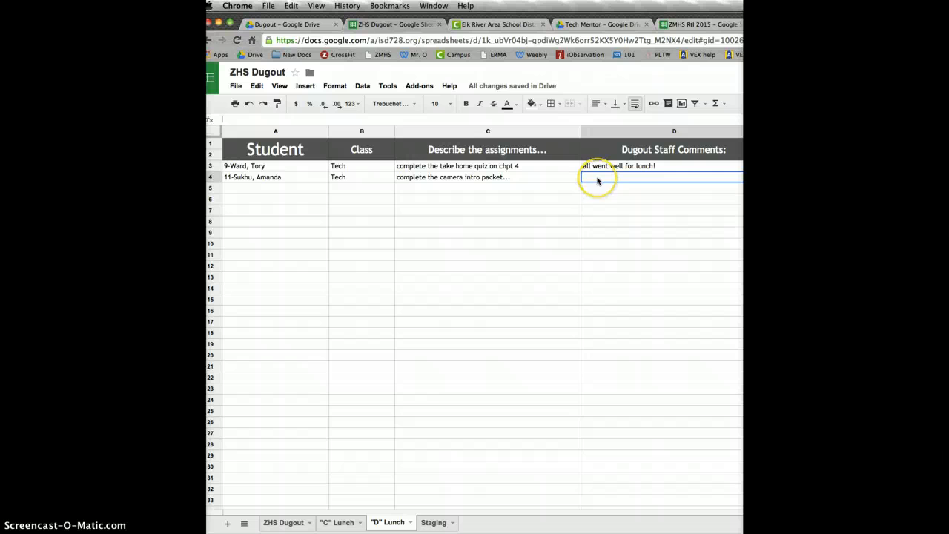
{"action": "type", "text": "did"}
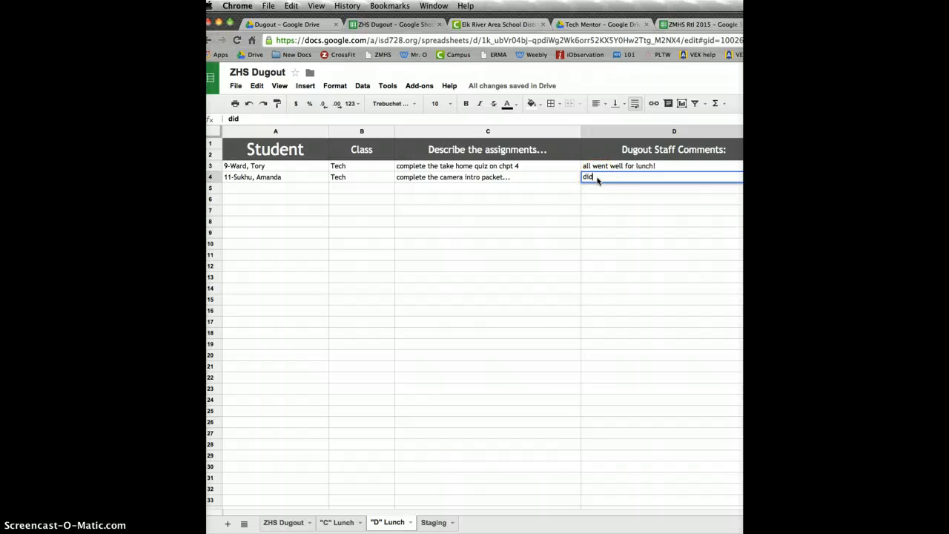
{"action": "type", "text": " not have materials to do th"}
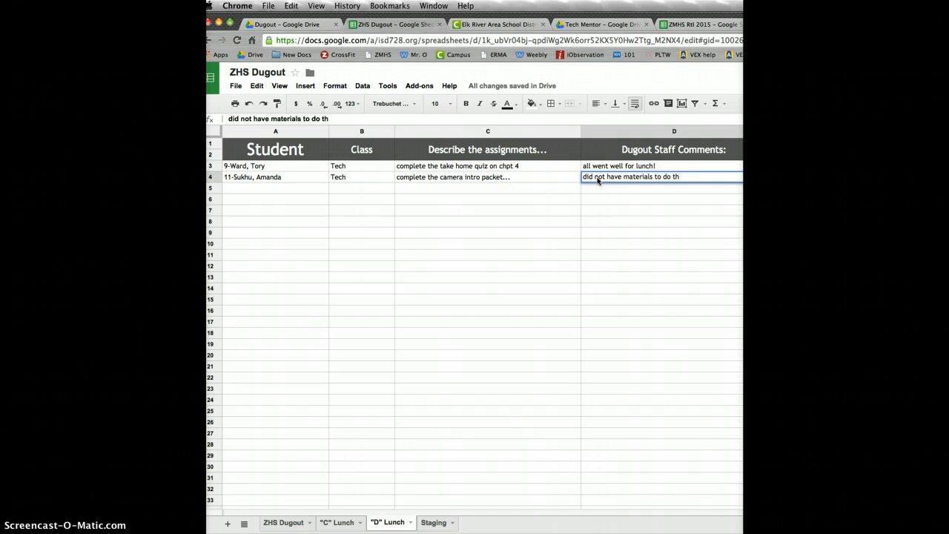
{"action": "type", "text": "e assignment."}
{"action": "key", "text": "Return"}
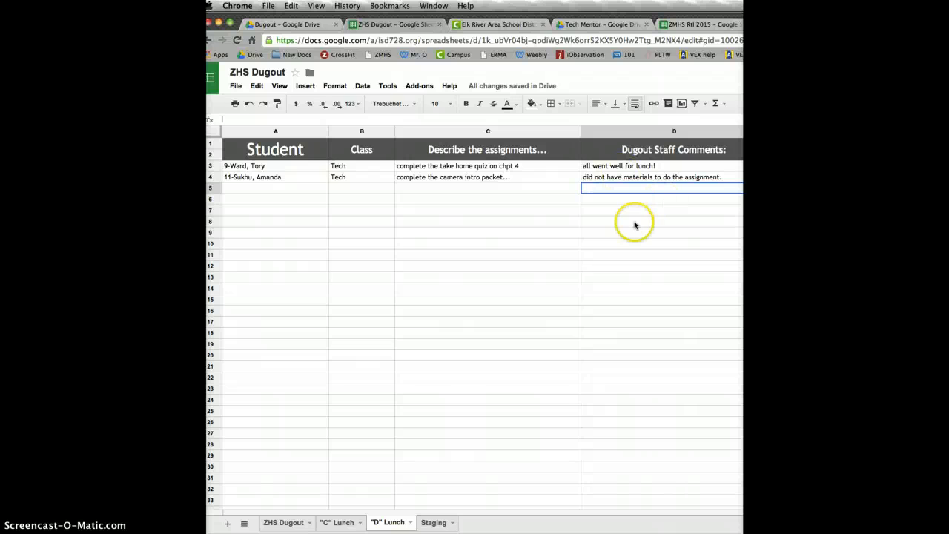
Review the "C" Lunch, "D" Lunch and ZHS Dugout sheets, including the full Dugout Staff Comments column on "D" Lunch
{"action": "left_click", "coordinate": [341, 523]}
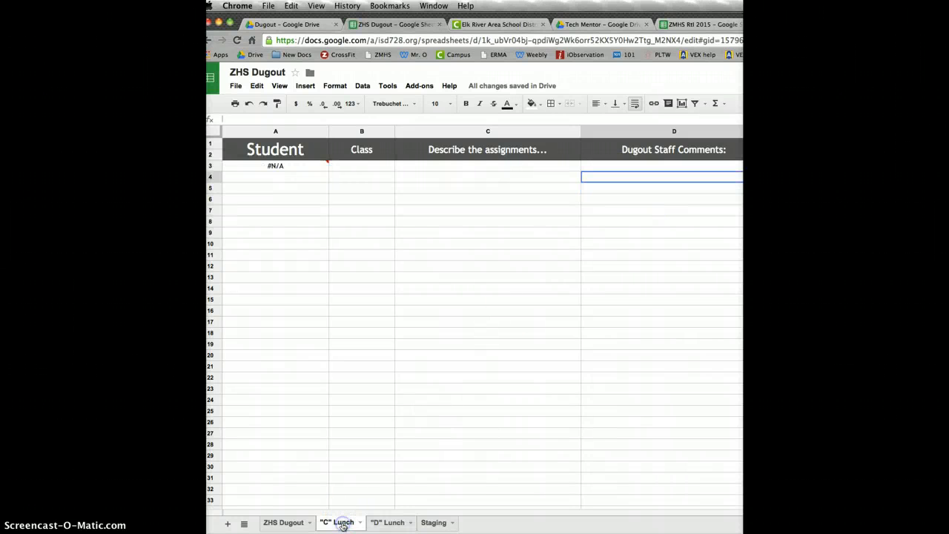
{"action": "left_click", "coordinate": [375, 523]}
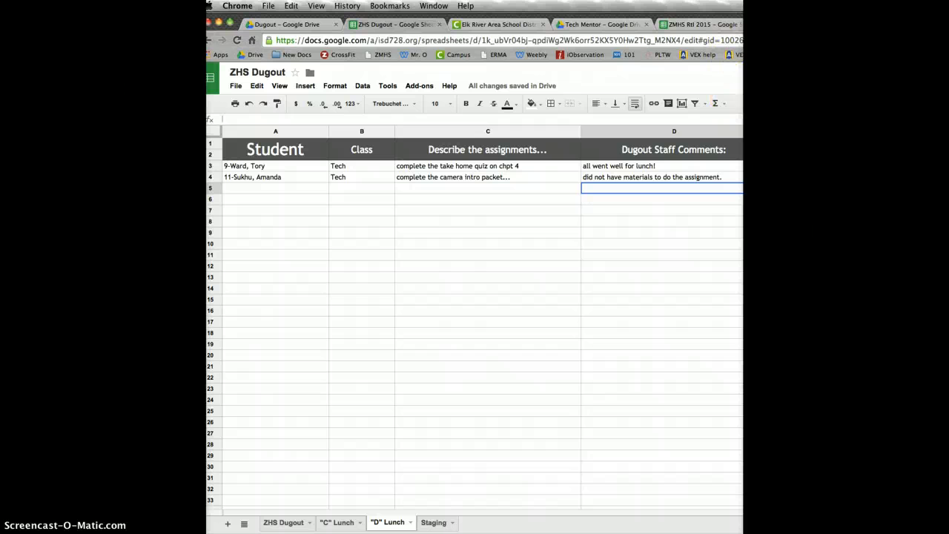
{"action": "left_click_drag", "start_coordinate": [729, 20], "coordinate": [625, 21]}
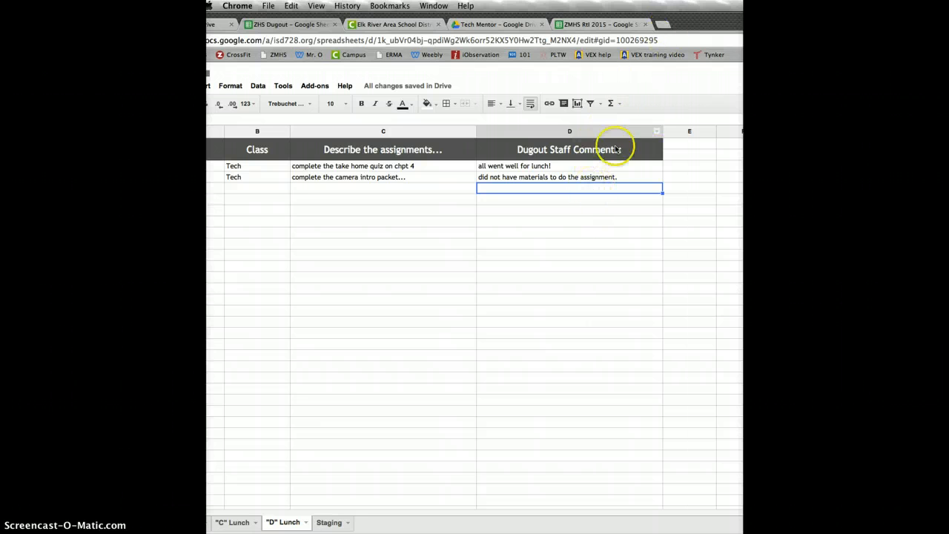
{"action": "left_click_drag", "start_coordinate": [683, 20], "coordinate": [796, 20]}
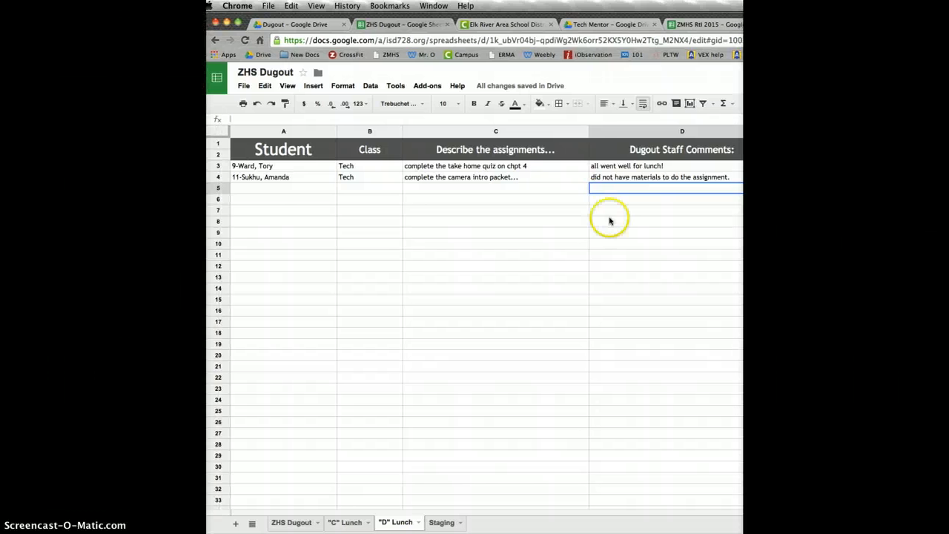
{"action": "left_click", "coordinate": [291, 523]}
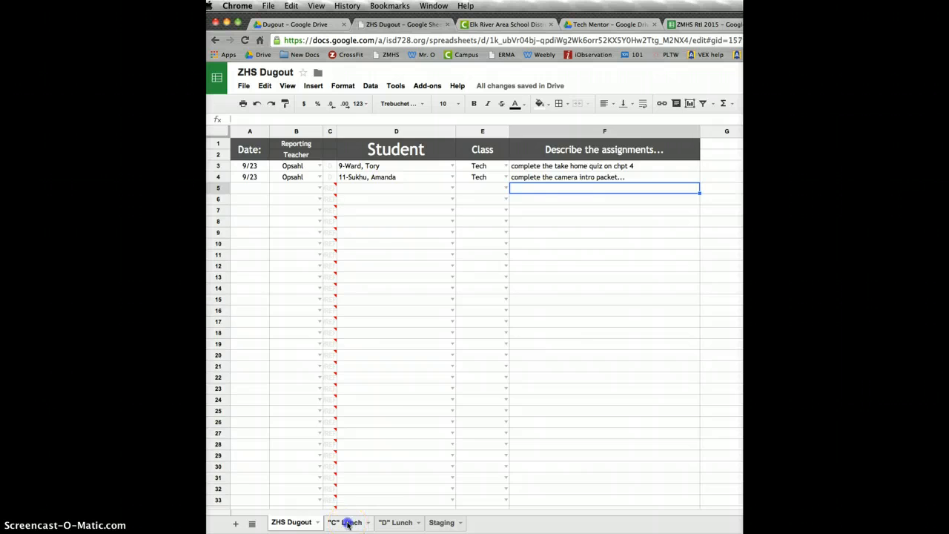
{"action": "left_click", "coordinate": [393, 522]}
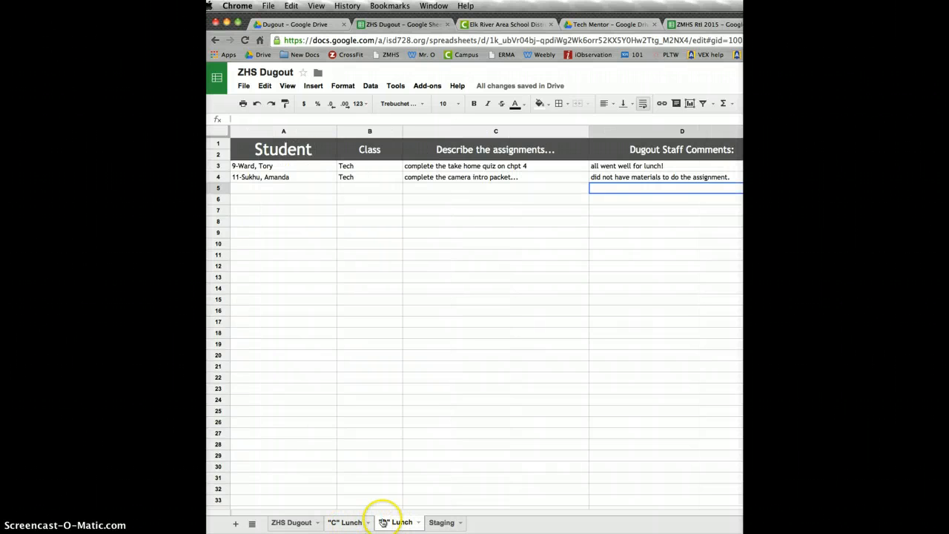
Add "Photo I" to the class list in cell D14 of the Staging sheet, and return to the "C" Lunch sheet
{"action": "left_click", "coordinate": [441, 523]}
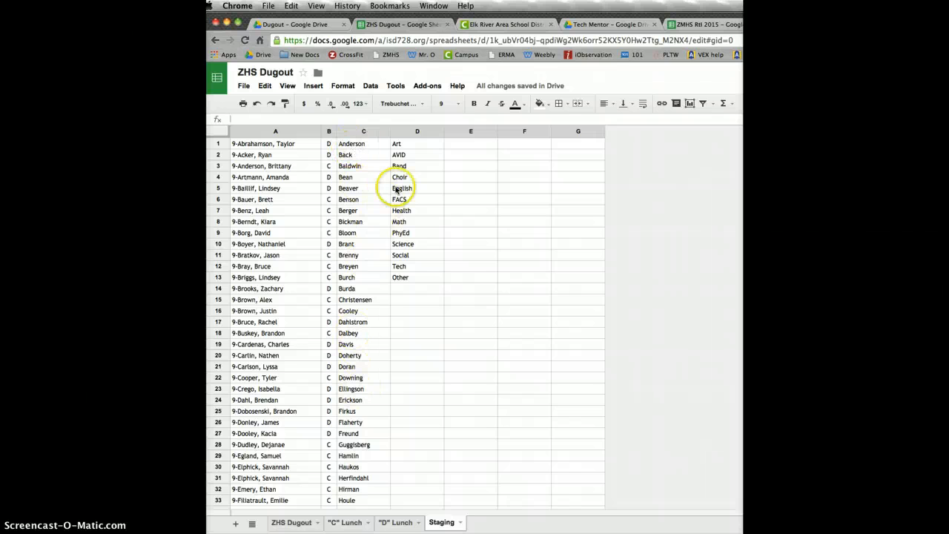
{"action": "left_click", "coordinate": [412, 288]}
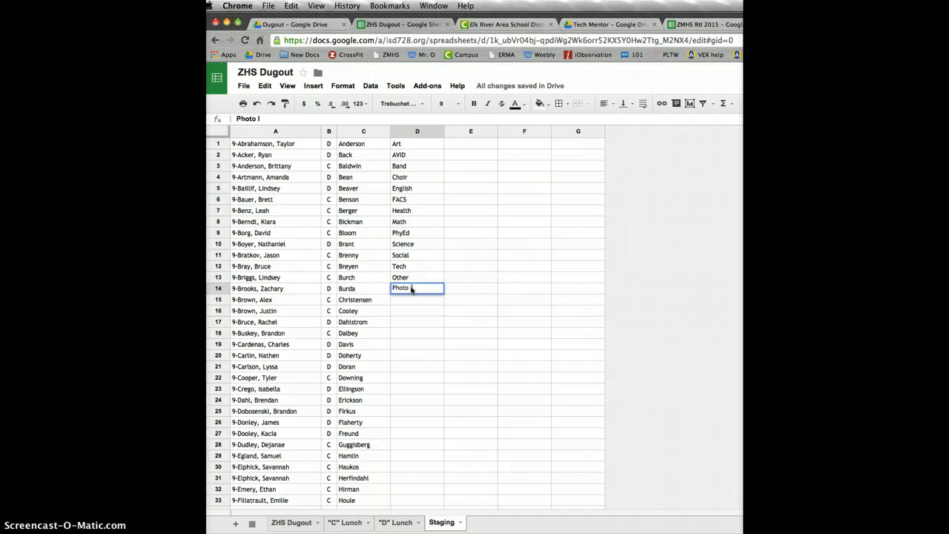
{"action": "key", "text": "Return"}
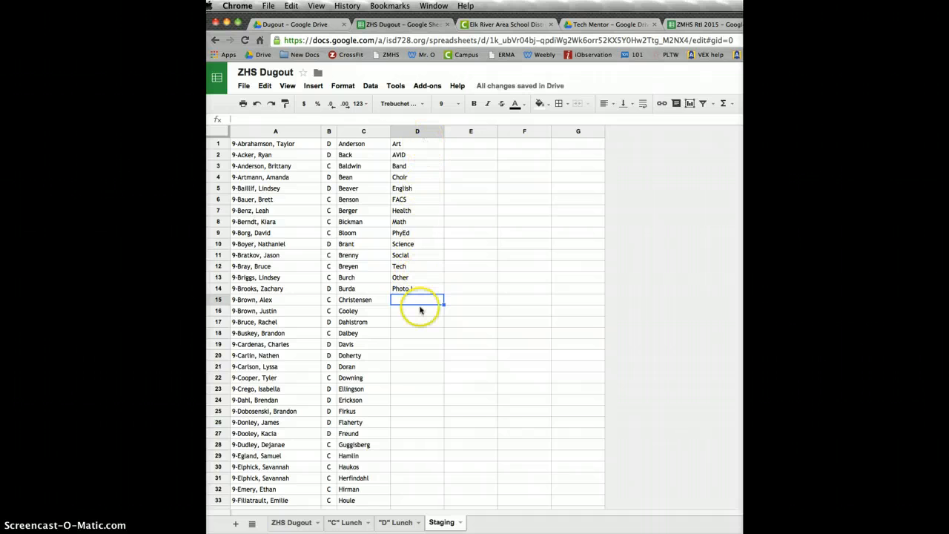
{"action": "left_click", "coordinate": [353, 524]}
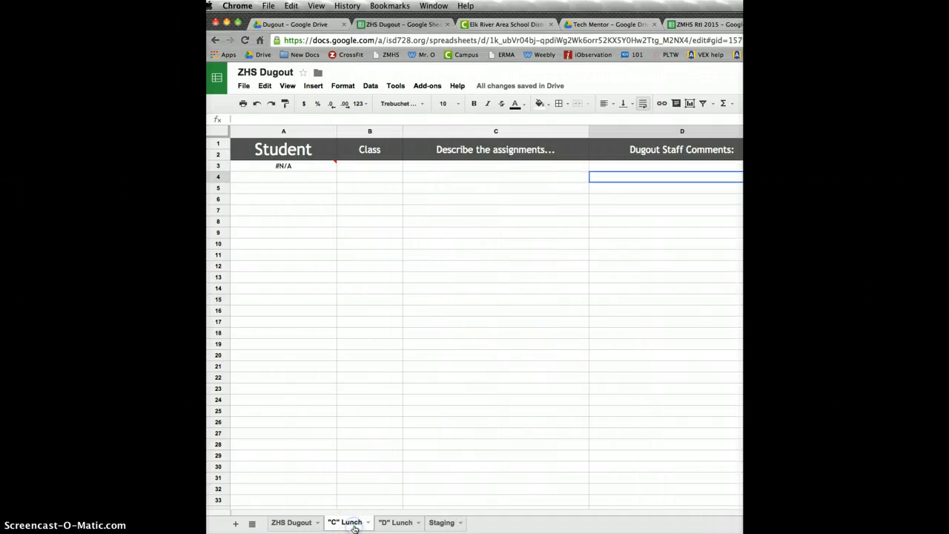
On the ZHS Dugout sheet, change the class in row 4 to Photo I
{"action": "left_click", "coordinate": [297, 522]}
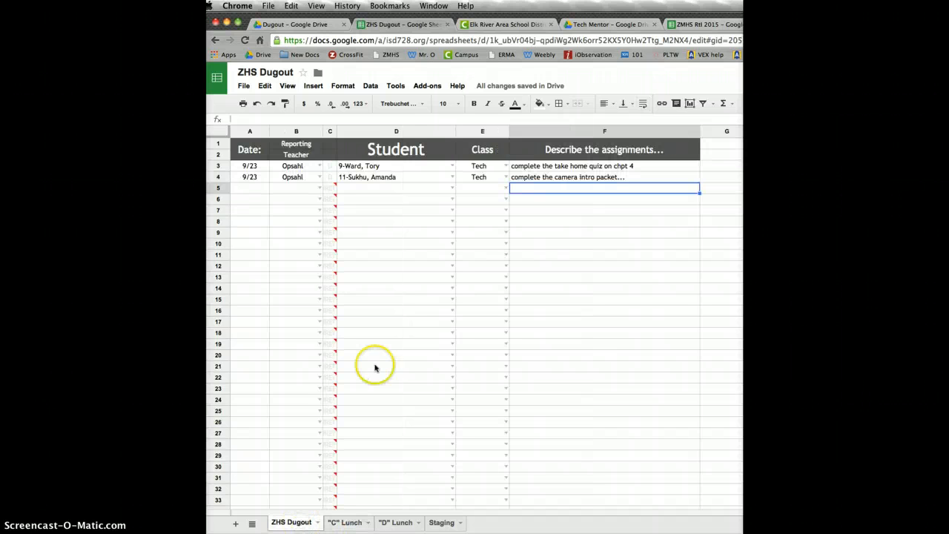
{"action": "left_click", "coordinate": [507, 178]}
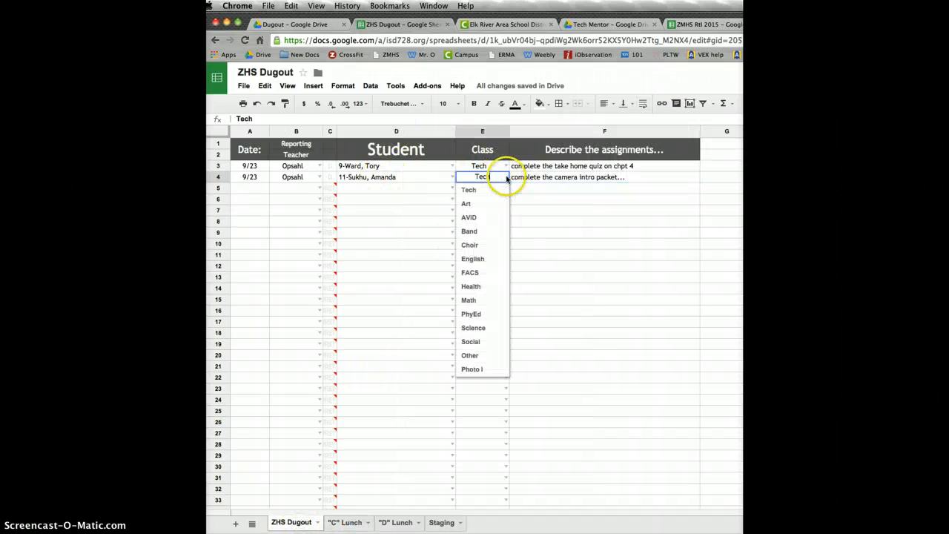
{"action": "left_click", "coordinate": [479, 368]}
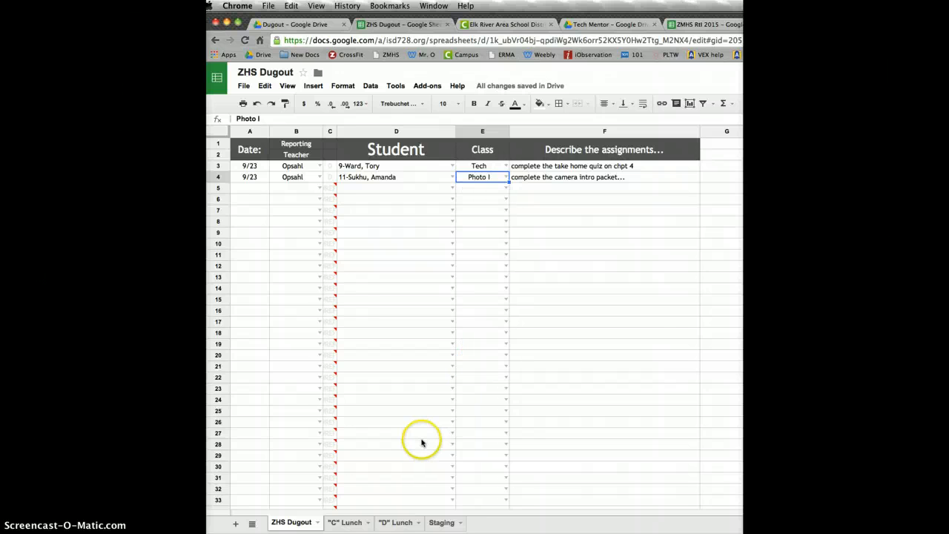
Sort only the class list in column D of the Staging sheet from A to Z
{"action": "left_click", "coordinate": [441, 523]}
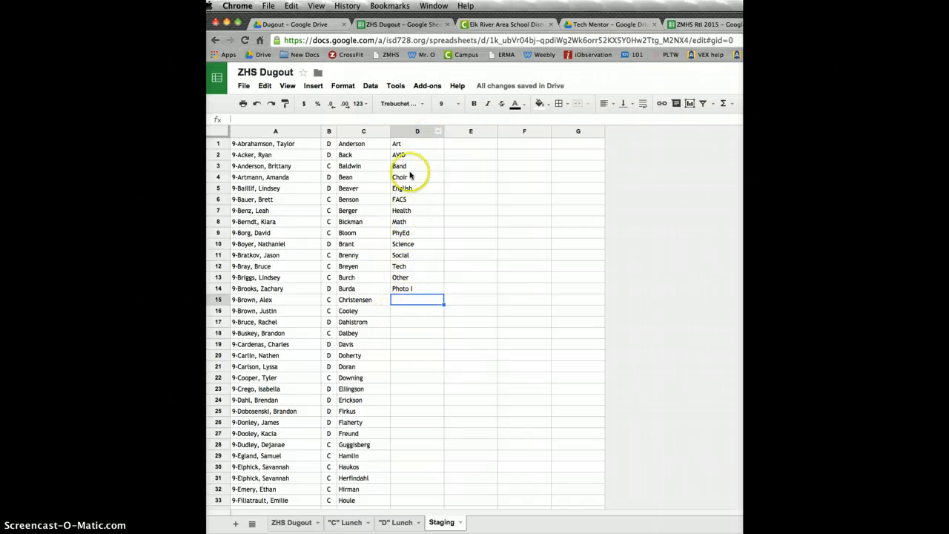
{"action": "left_click", "coordinate": [413, 133]}
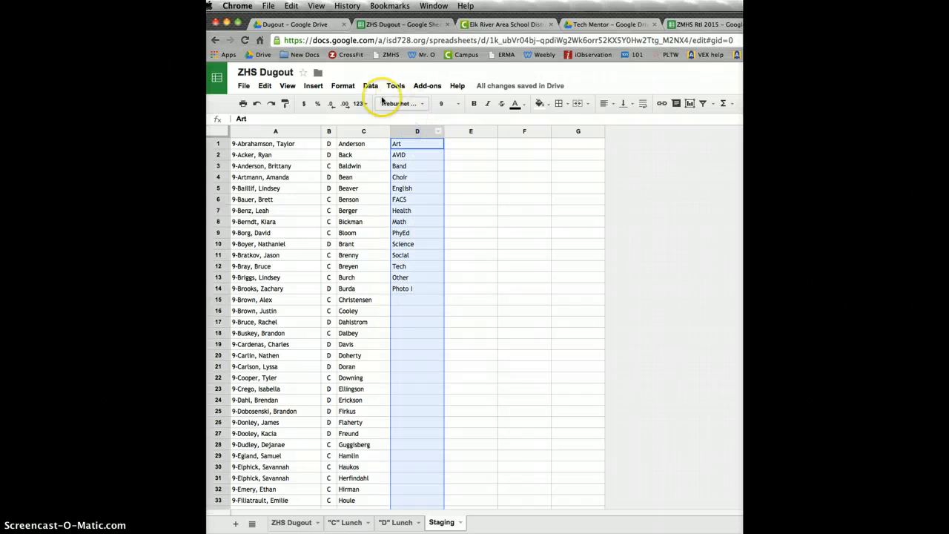
{"action": "left_click", "coordinate": [371, 86]}
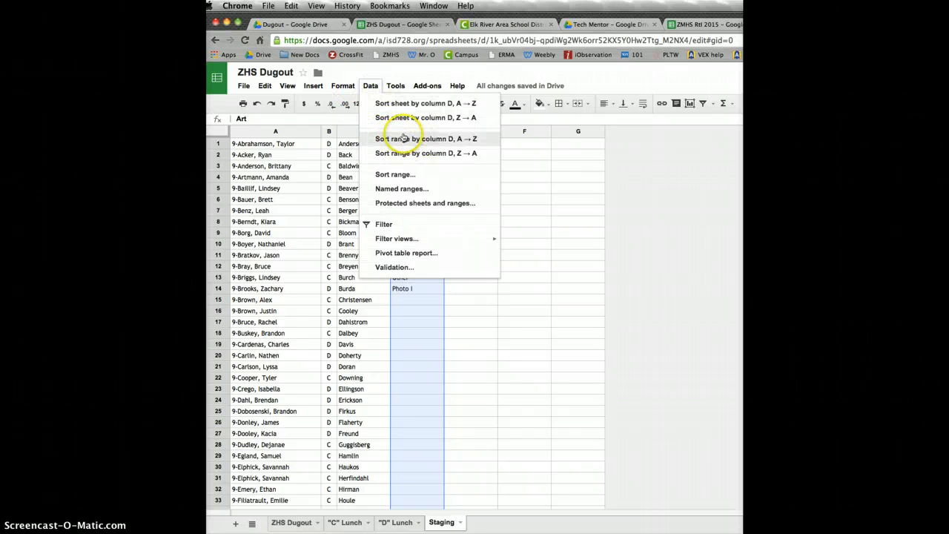
{"action": "left_click", "coordinate": [458, 139]}
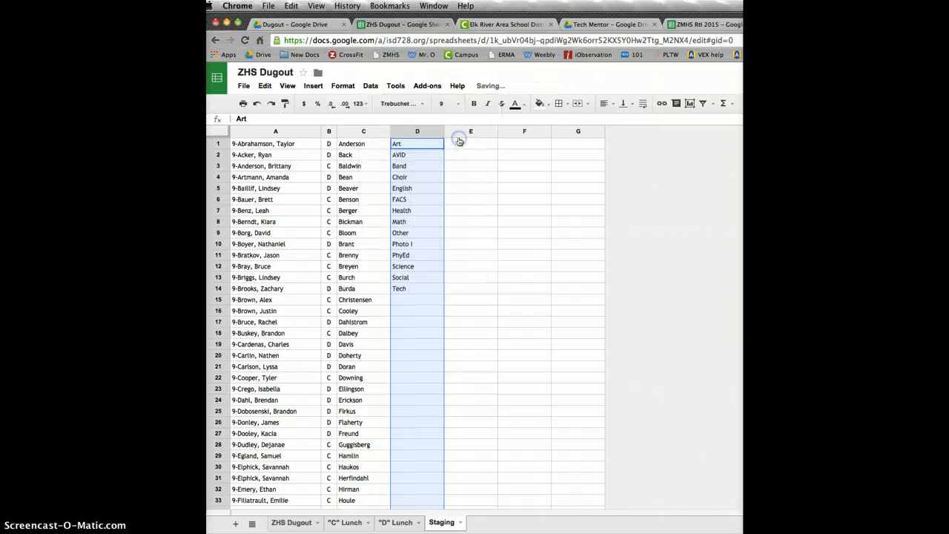
Delete the "Photo I" entry from cell D10 of the Staging class list
{"action": "left_click", "coordinate": [408, 245]}
{"action": "key", "text": "Delete"}
{"action": "key", "text": "Down"}
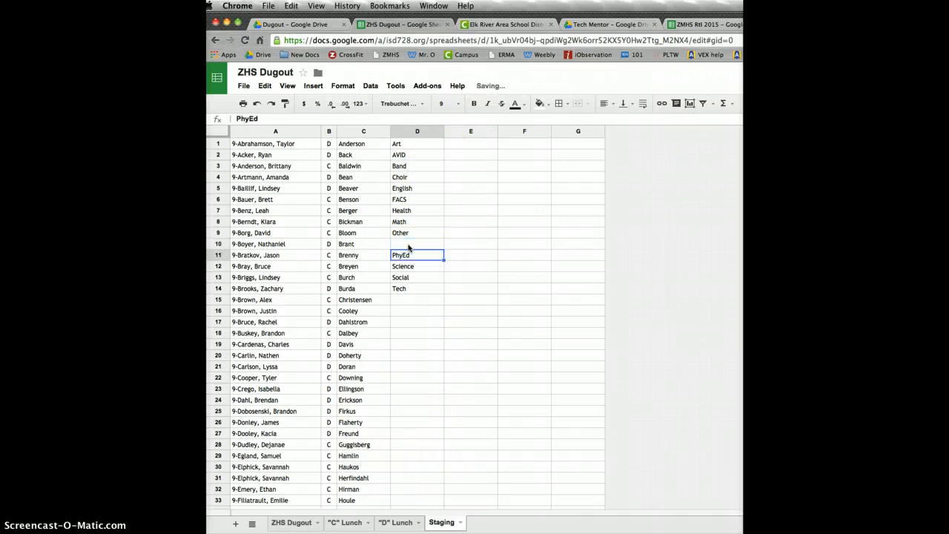
Sort the column D range from A to Z again after the deletion, leaving the other columns out of the sort
{"action": "left_click_drag", "start_coordinate": [419, 143], "coordinate": [419, 187]}
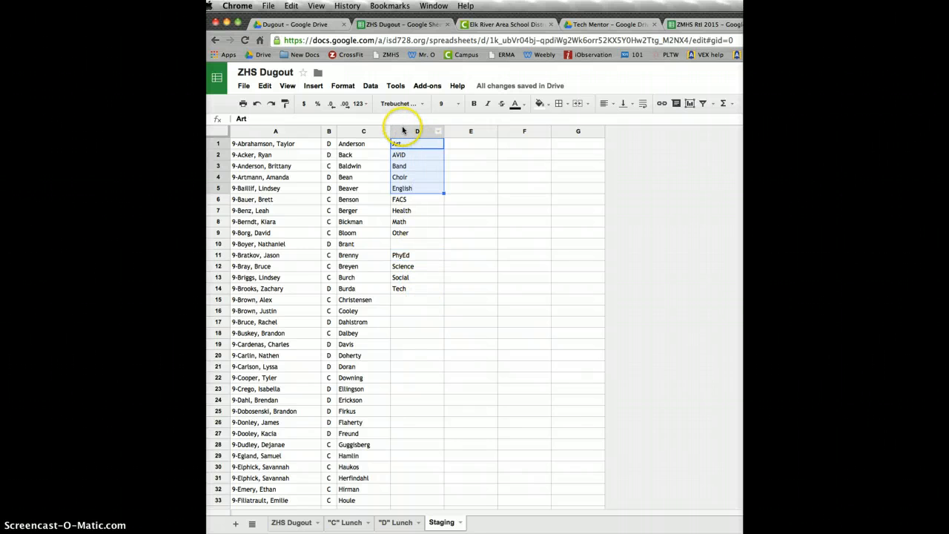
{"action": "left_click", "coordinate": [405, 131]}
{"action": "left_click", "coordinate": [370, 85]}
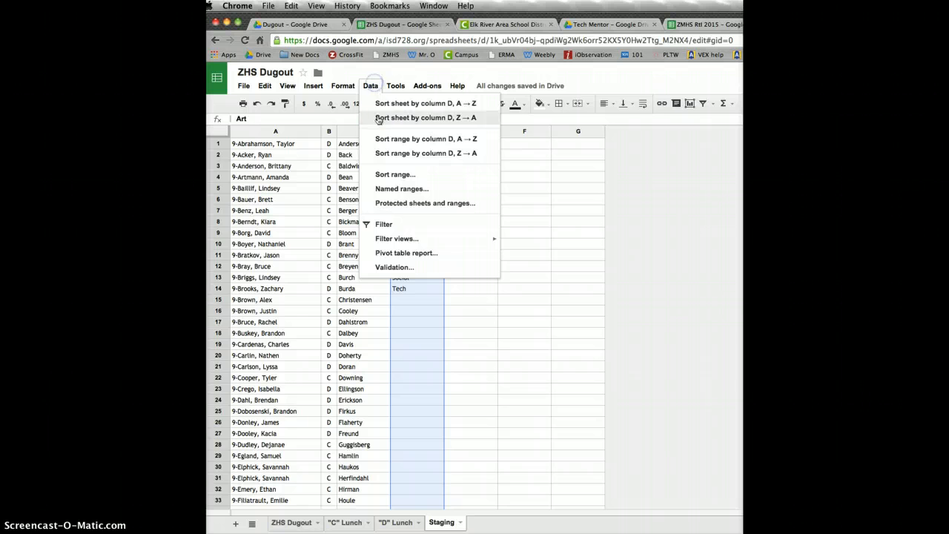
{"action": "left_click", "coordinate": [385, 139]}
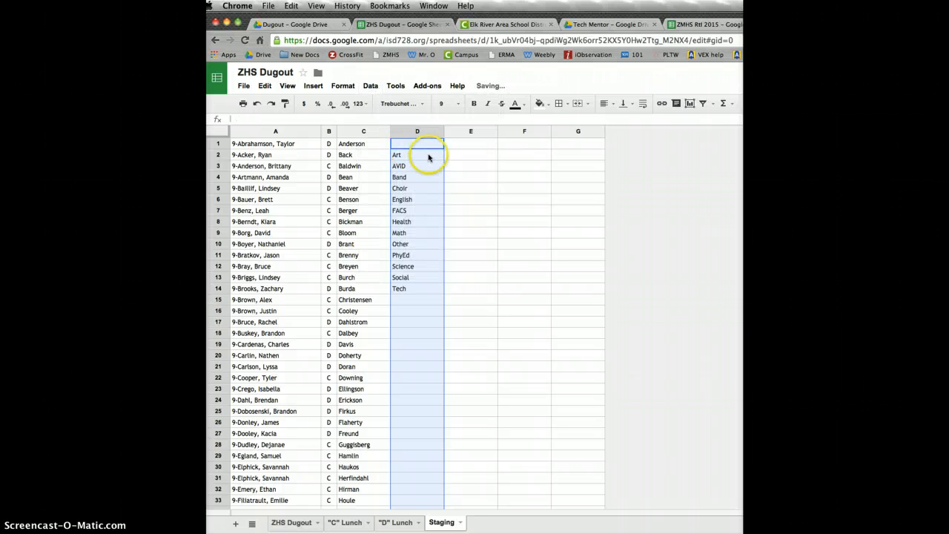
{"action": "left_click", "coordinate": [462, 165]}
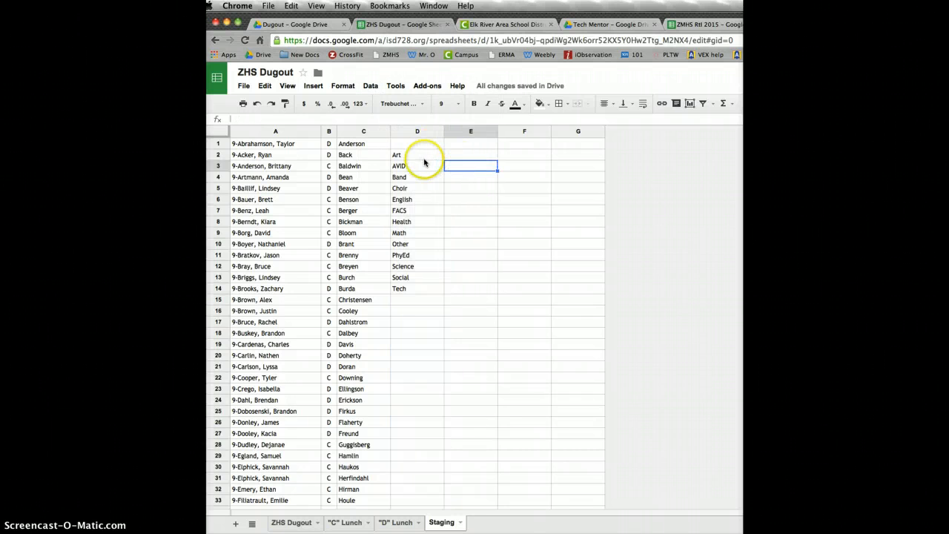
Move the class list from D2:D14 up one row so that it starts in cell D1
{"action": "left_click_drag", "start_coordinate": [417, 155], "coordinate": [413, 290]}
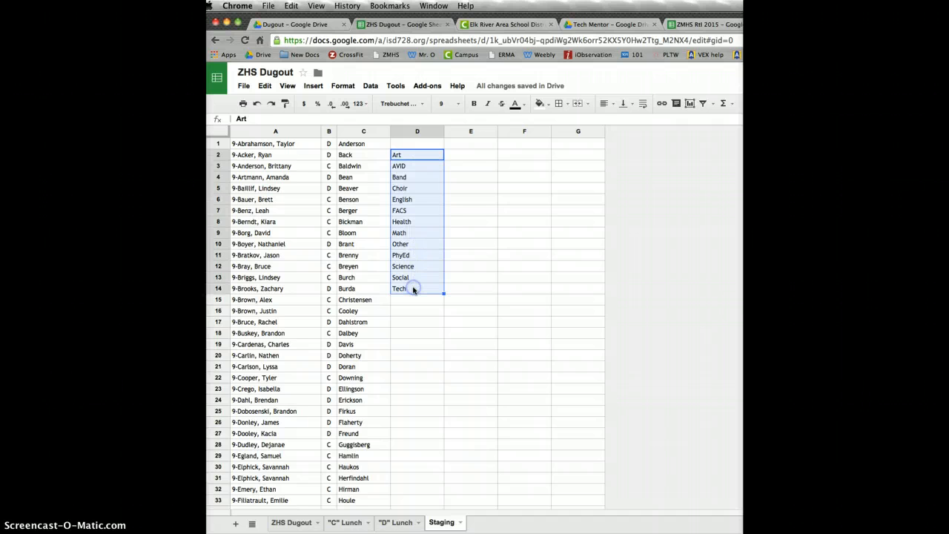
{"action": "key", "text": "ctrl+x"}
{"action": "key", "text": "Up"}
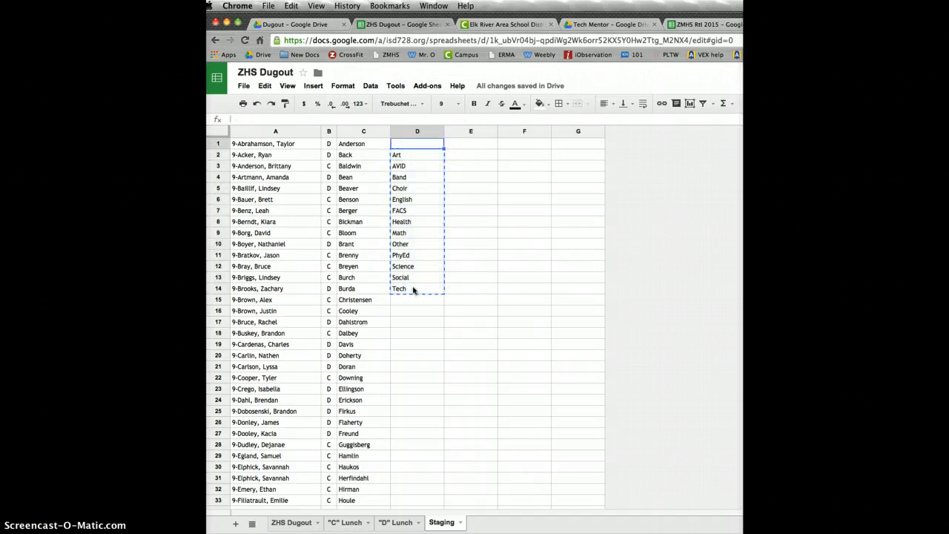
{"action": "key", "text": "ctrl+v"}
{"action": "key", "text": "Down"}
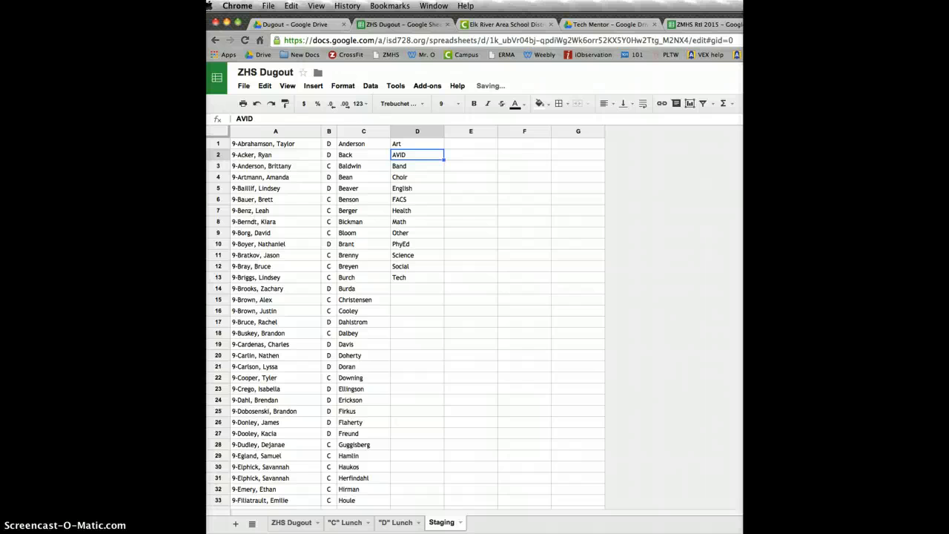